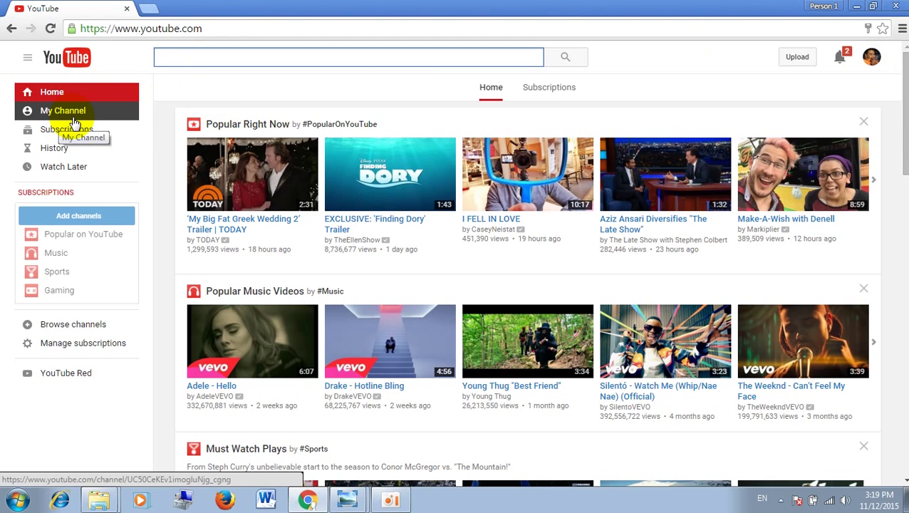
Go to your empty channel page and open the avatar's account dropdown at top right
click(75, 122)
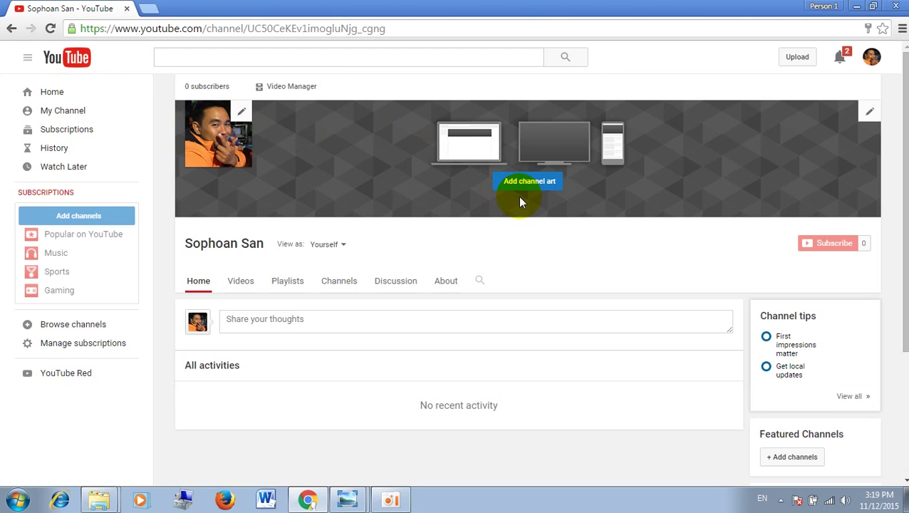
mouse_move(901, 170)
mouse_down()
mouse_move(897, 300)
mouse_move(895, 162)
mouse_up()
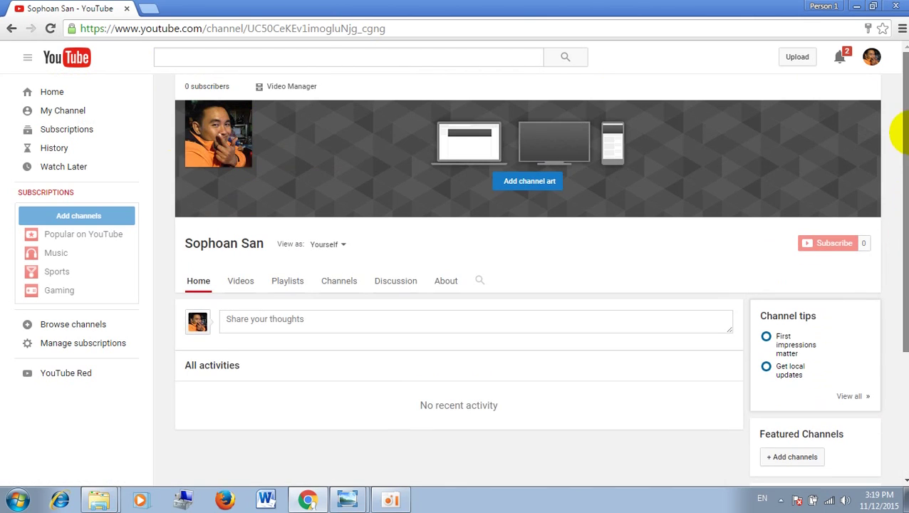
click(873, 59)
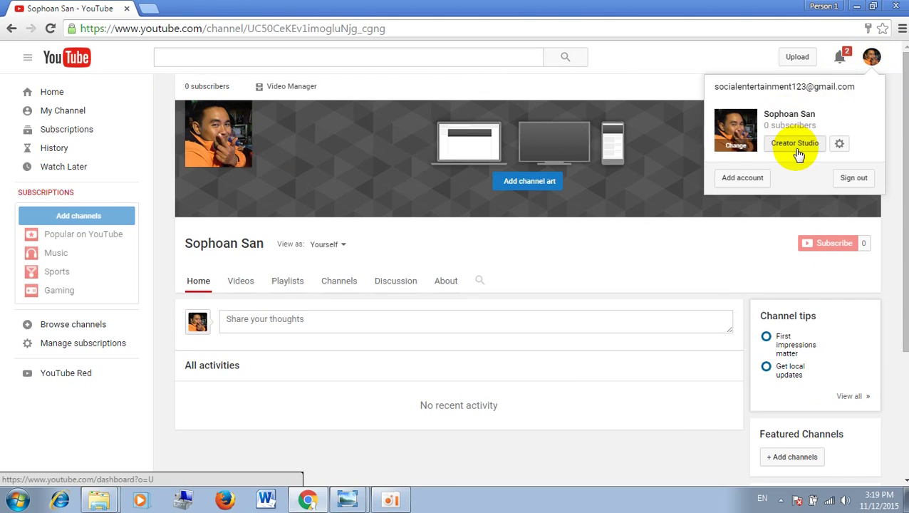
Open Creator Studio from the account dropdown to reach the dashboard with 0 views
click(797, 154)
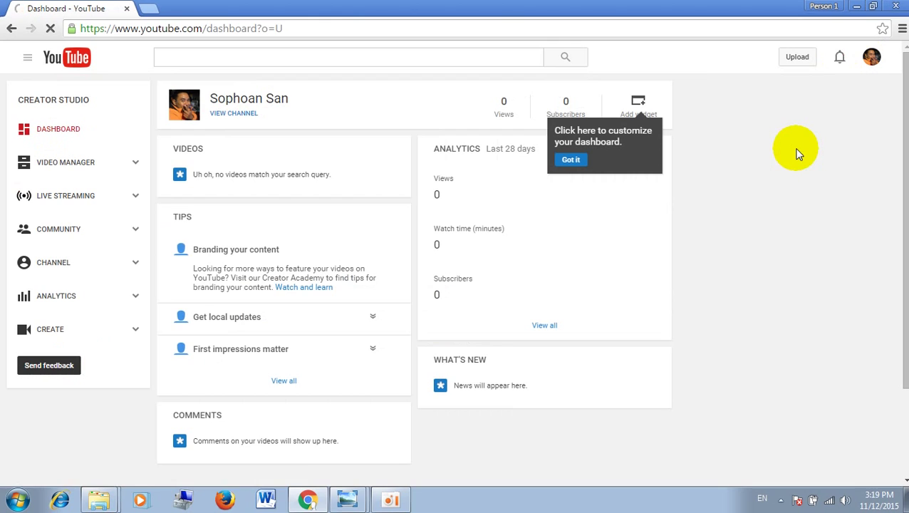
mouse_move(404, 156)
click(451, 197)
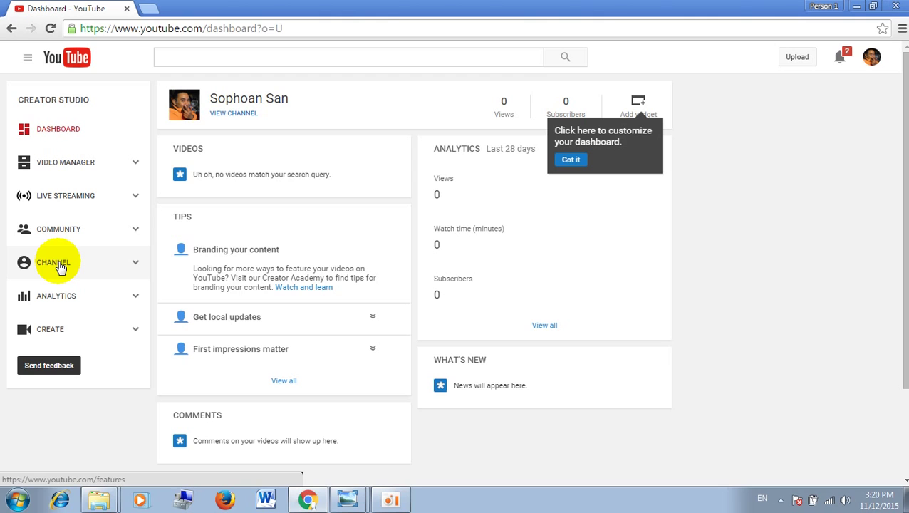
Open Channel > Status and features, showing community guidelines and copyright in good standing
click(61, 265)
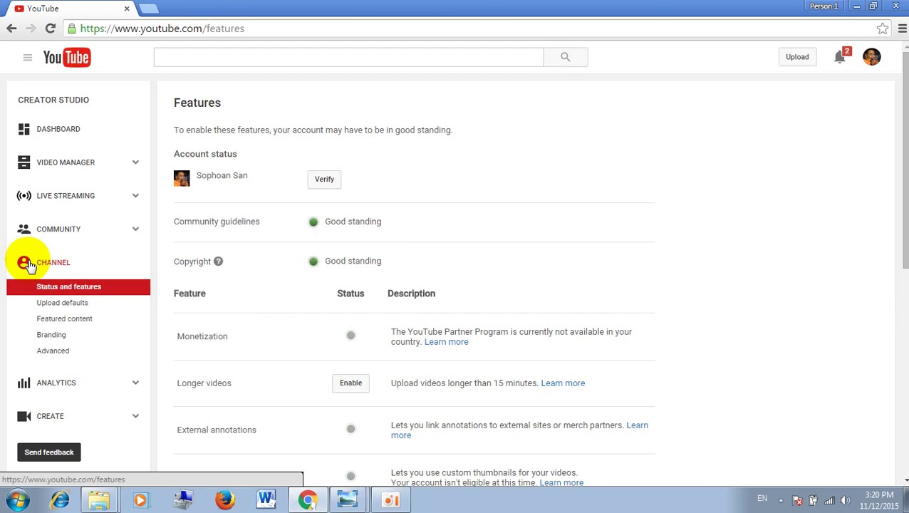
click(29, 265)
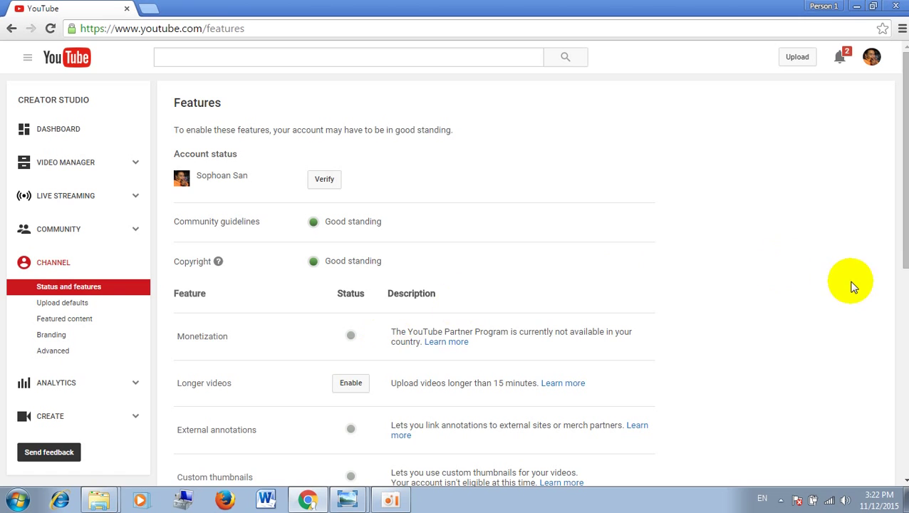
drag(901, 153, 902, 191)
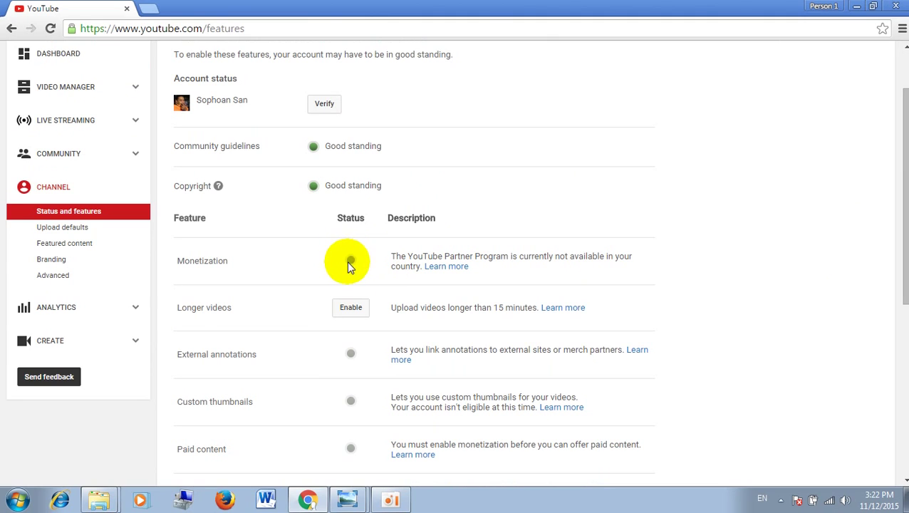
mouse_move(349, 263)
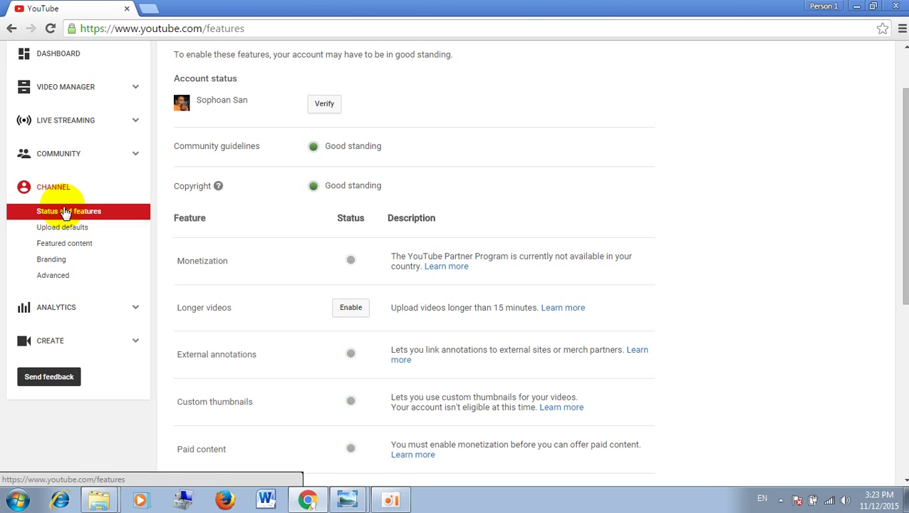
drag(901, 191, 904, 367)
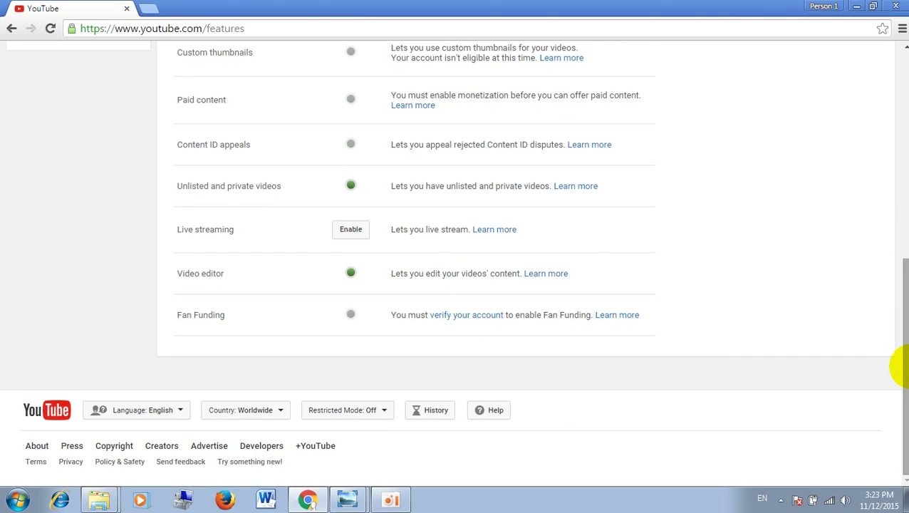
drag(900, 368, 893, 138)
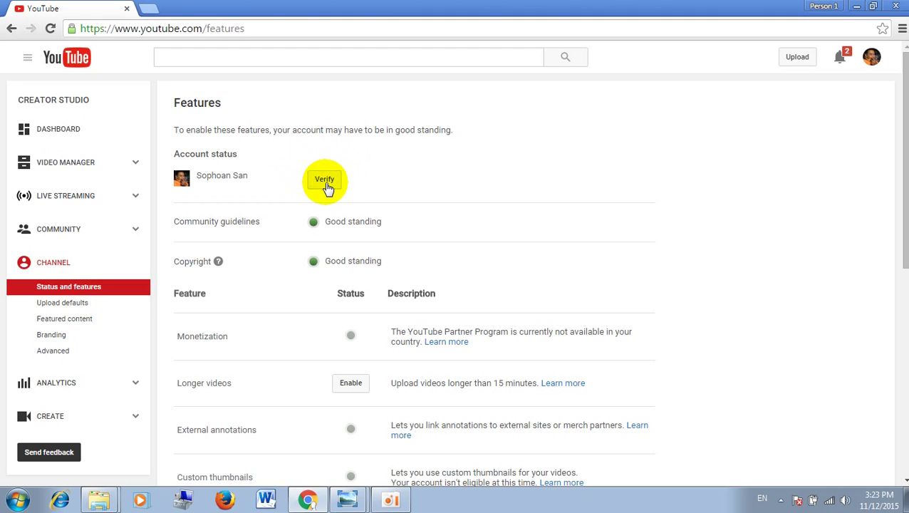
Start verification for Cambodia, choosing a text-message code and entering your phone number
click(327, 186)
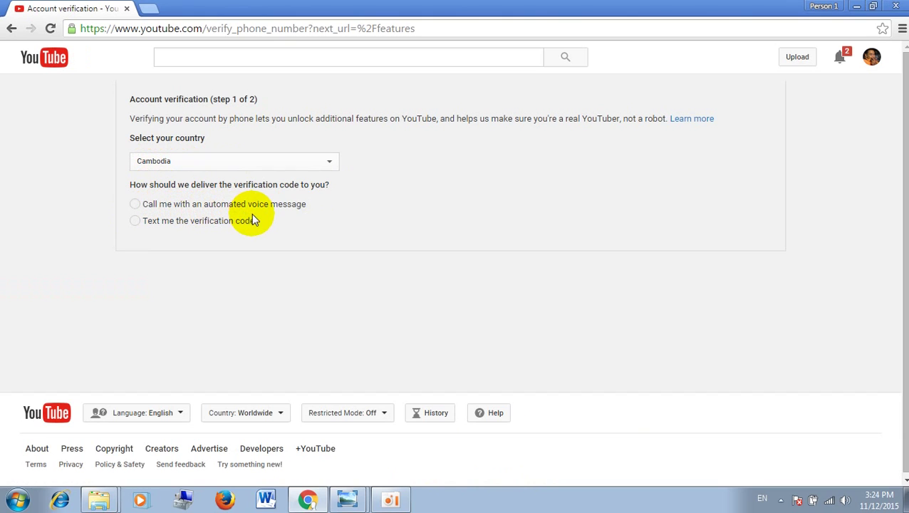
click(134, 224)
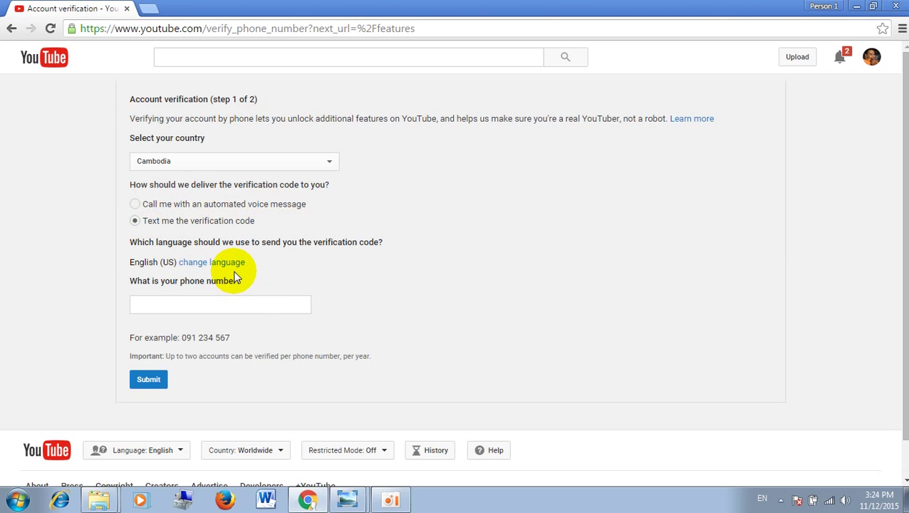
click(267, 307)
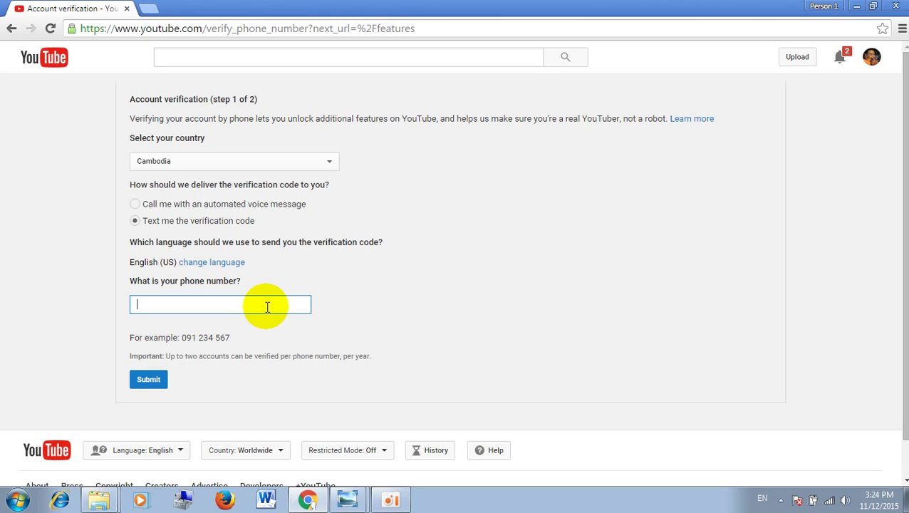
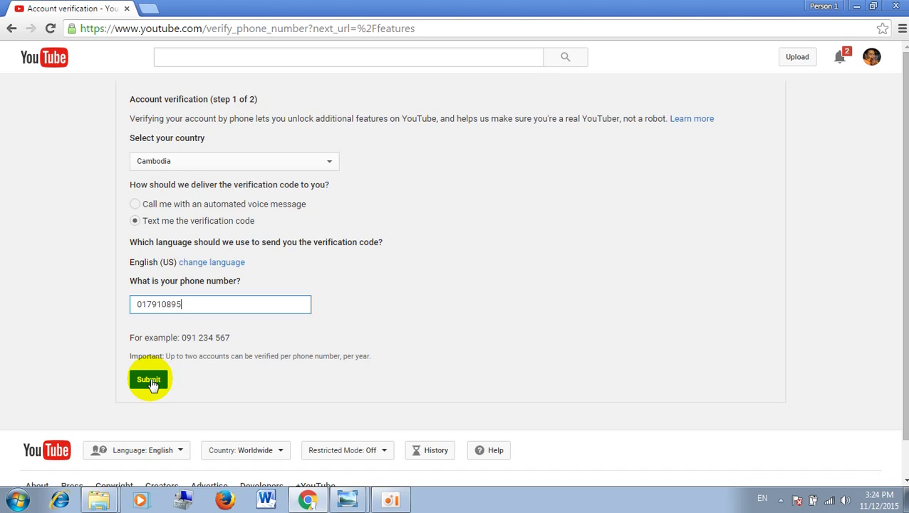
Request the SMS code, submit the 6-digit verification code, and continue past the verified message
click(150, 381)
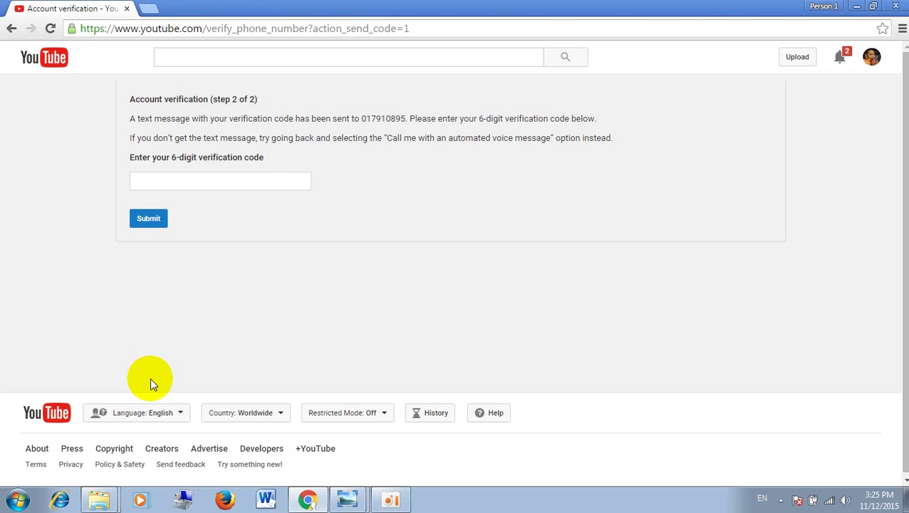
click(264, 184)
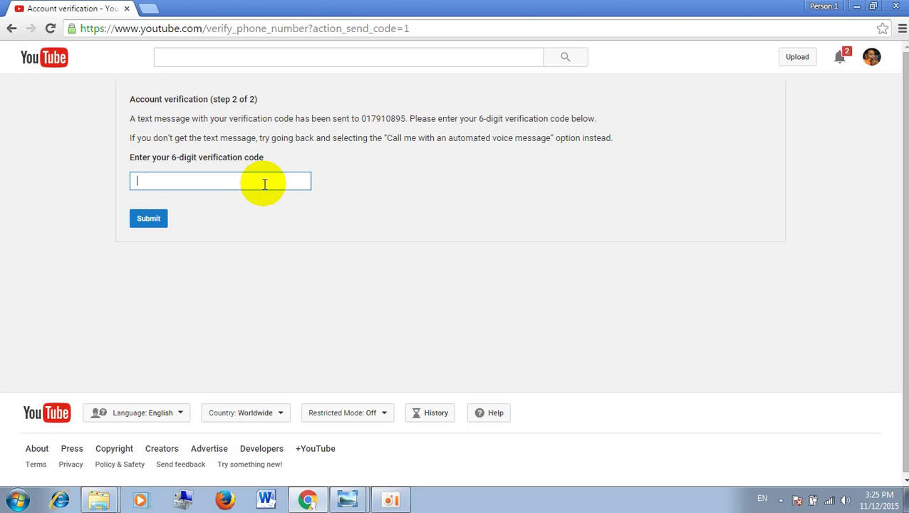
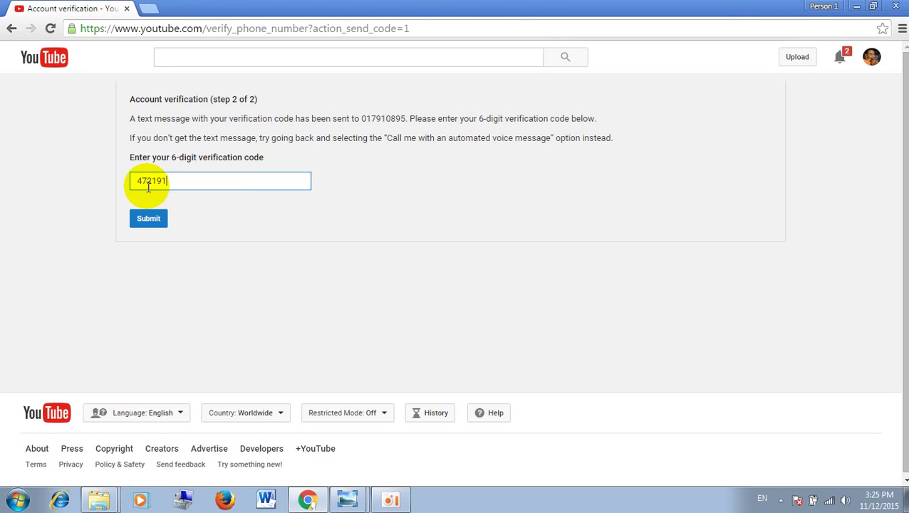
click(145, 222)
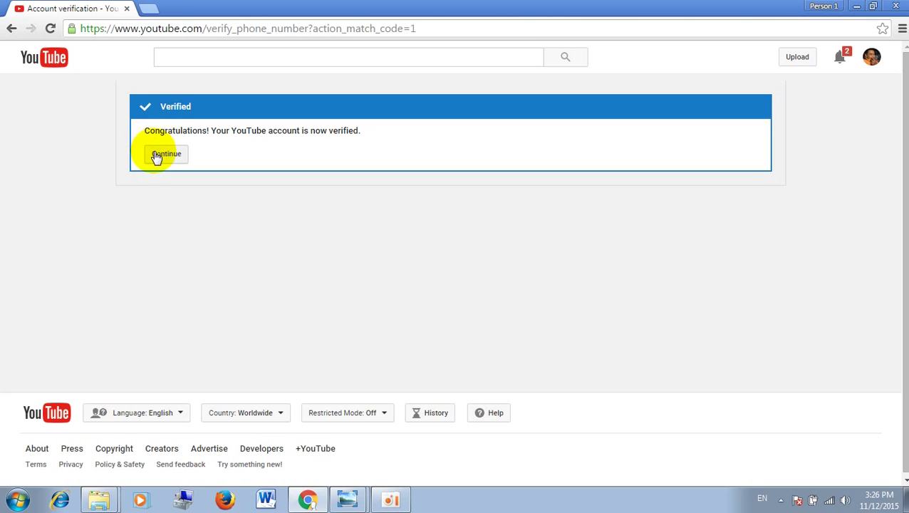
click(161, 157)
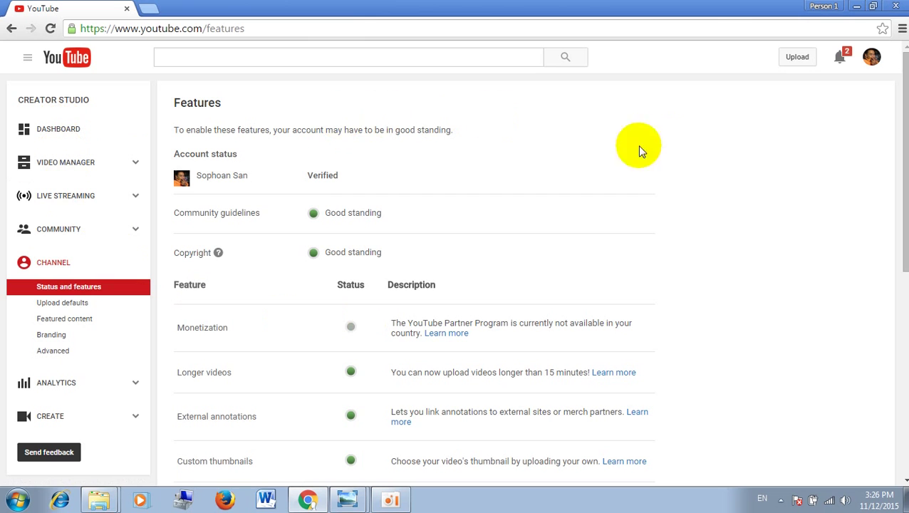
Scroll the Features list to see custom thumbnails enabled and paid content unavailable
drag(899, 189, 902, 217)
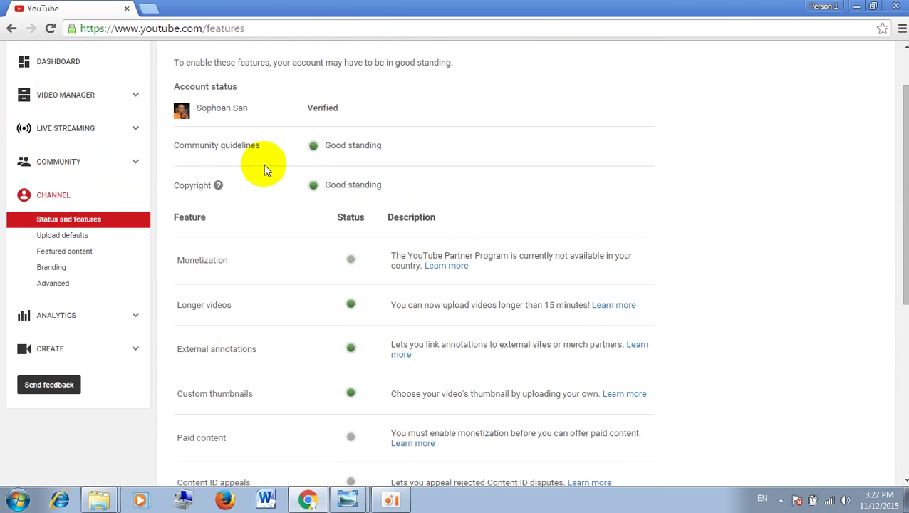
In Channel > Advanced, choose to change the channel name and go to Edit on Google+
click(57, 285)
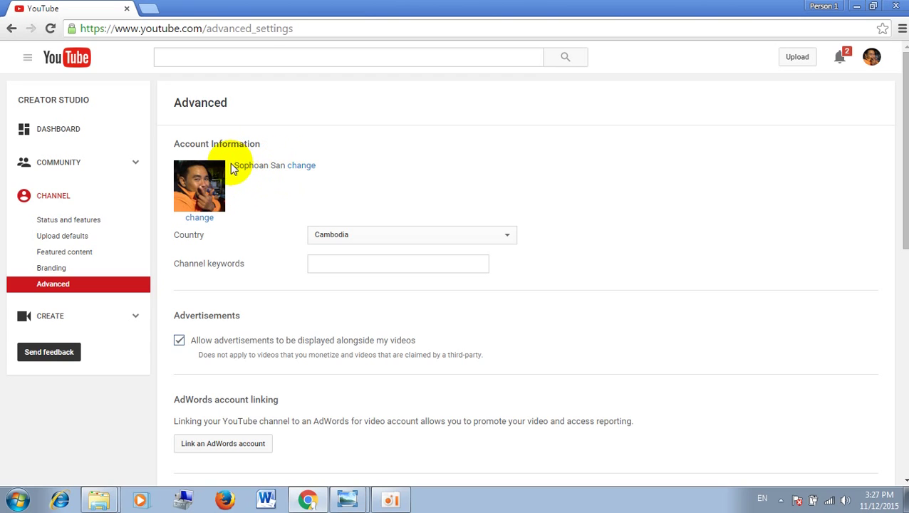
click(312, 168)
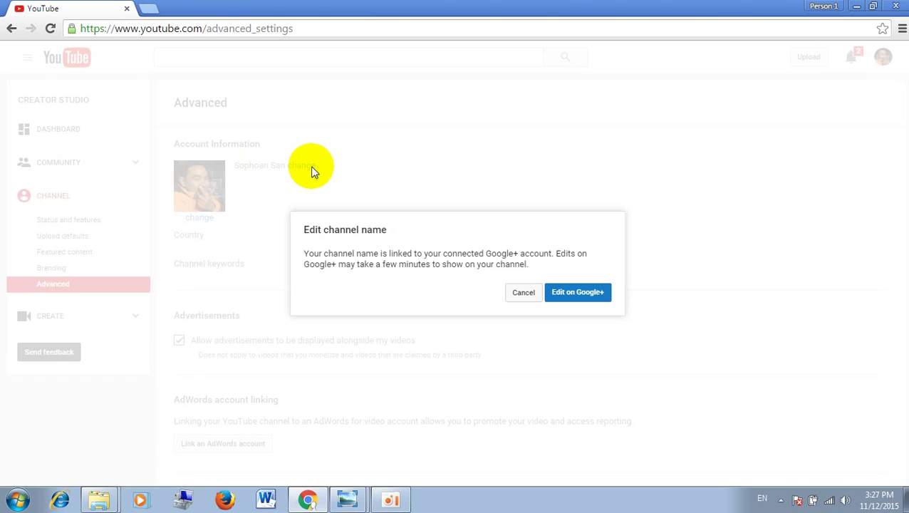
click(579, 293)
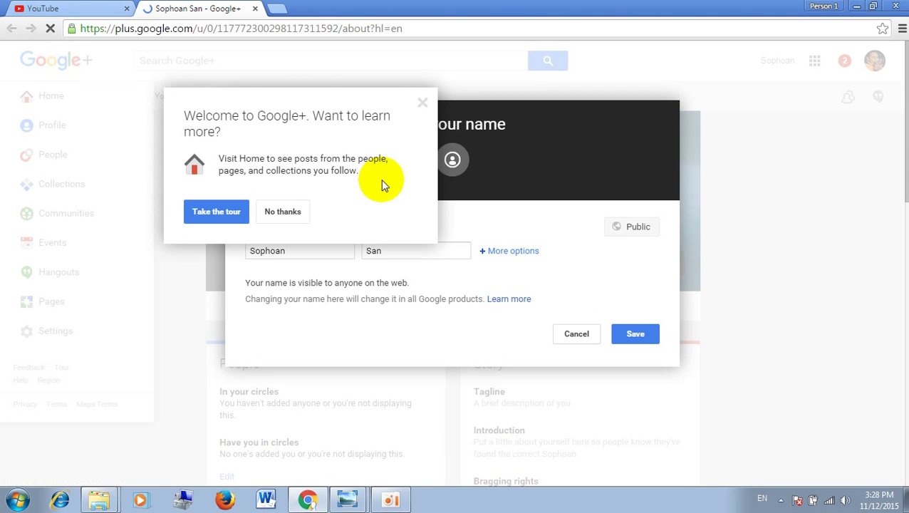
Dismiss the Google+ tips and correct the spelling of the first and last name fields
click(423, 107)
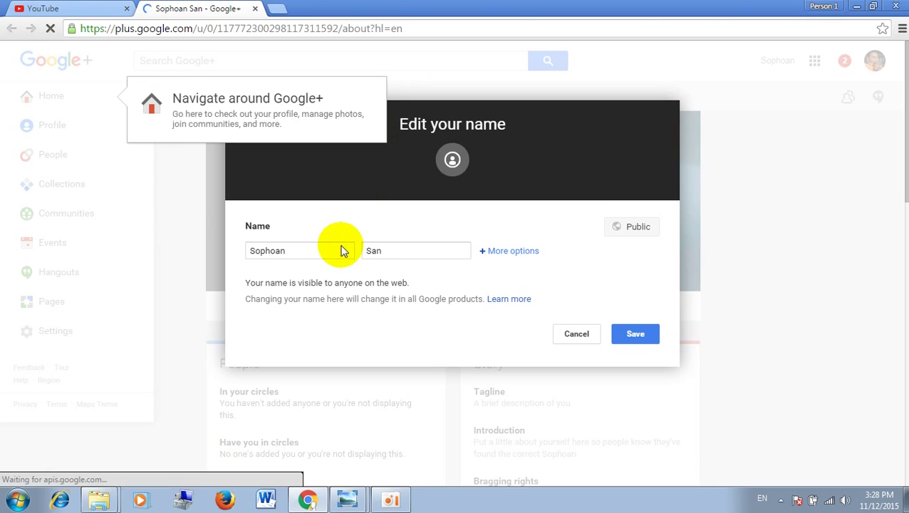
click(280, 253)
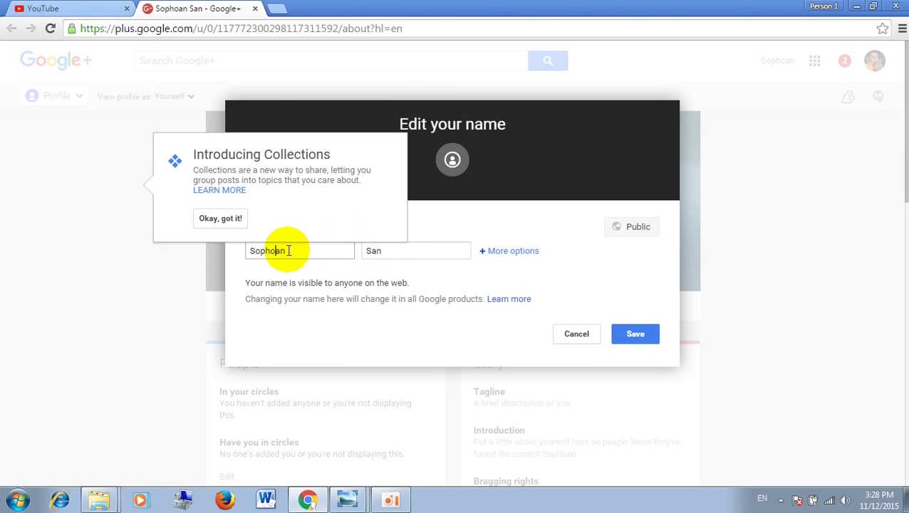
click(290, 251)
key(Left)
key(Left)
key(BackSpace)
text(e)
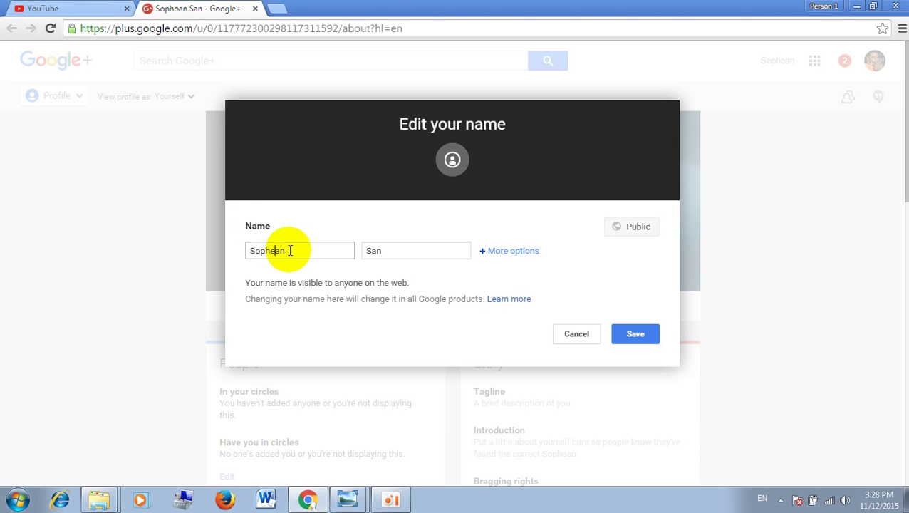
click(390, 252)
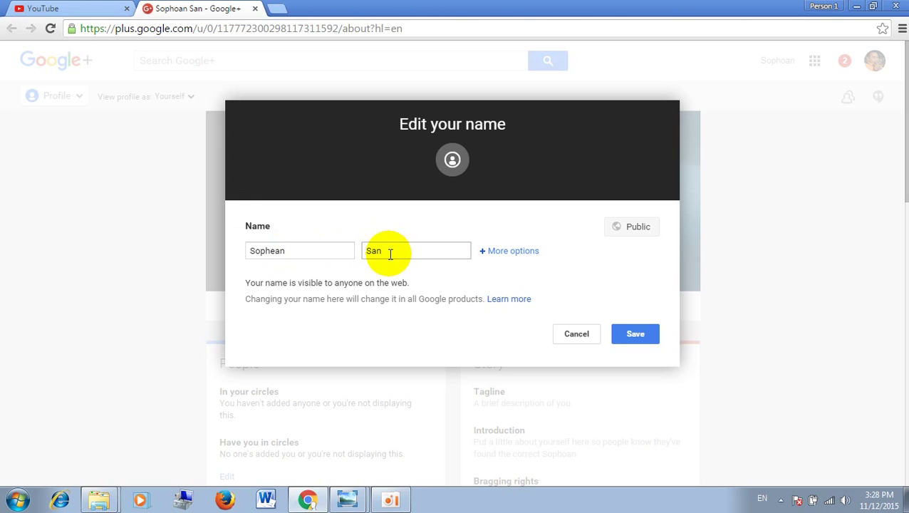
text(n)
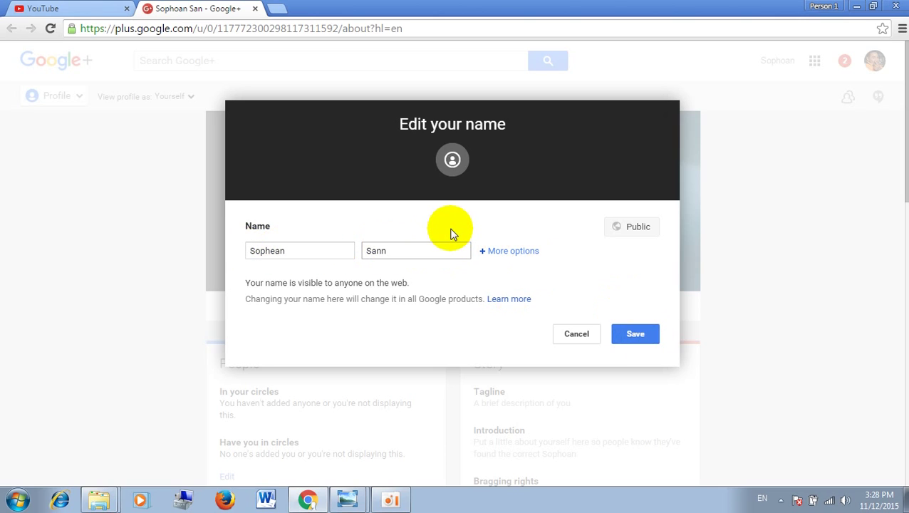
Save and confirm the profile name change, then close the Google+ tab
click(640, 333)
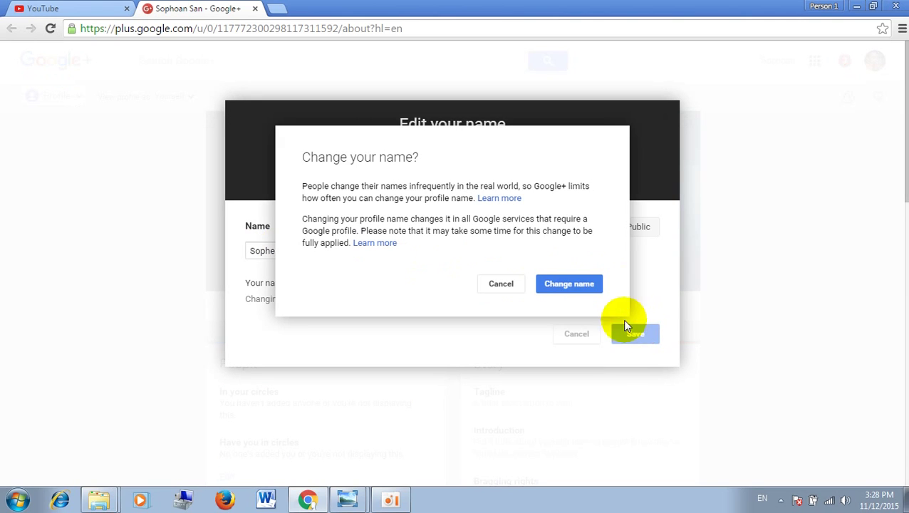
click(577, 285)
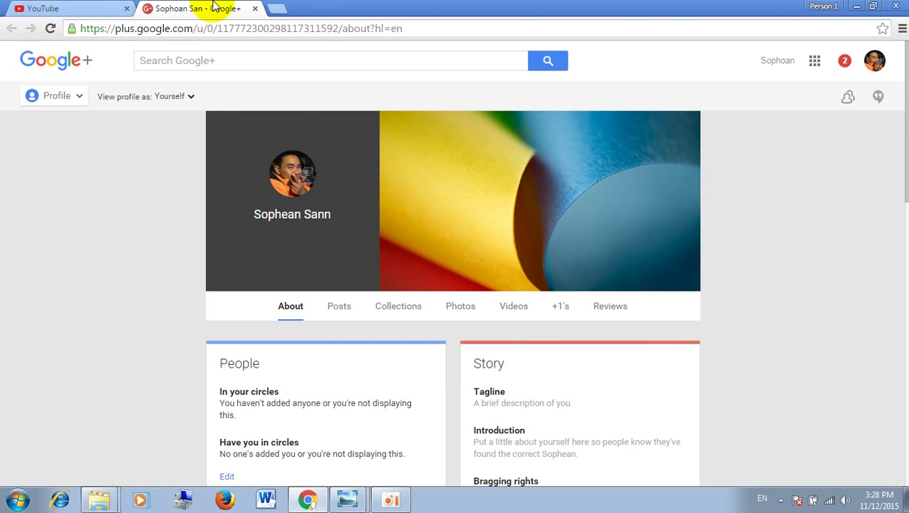
click(255, 9)
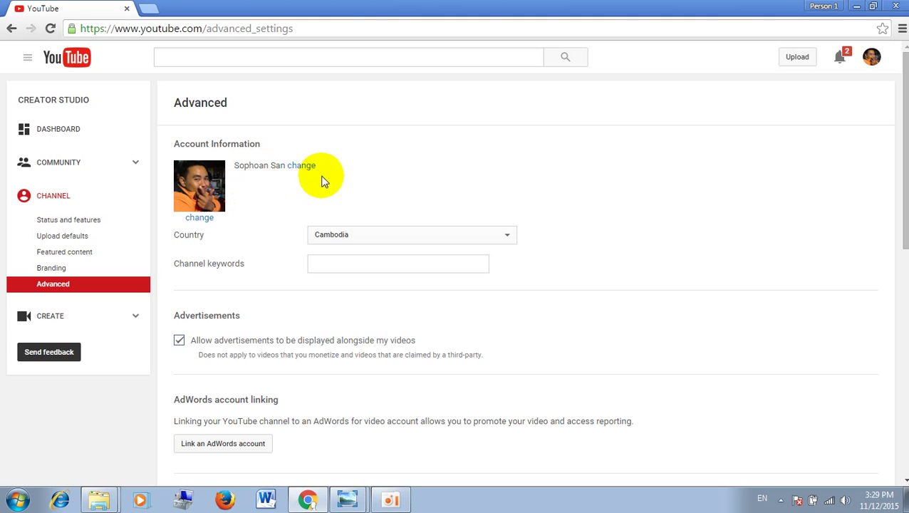
Check that Country stays Cambodia and minimize the oCam recorder window
click(510, 235)
click(510, 234)
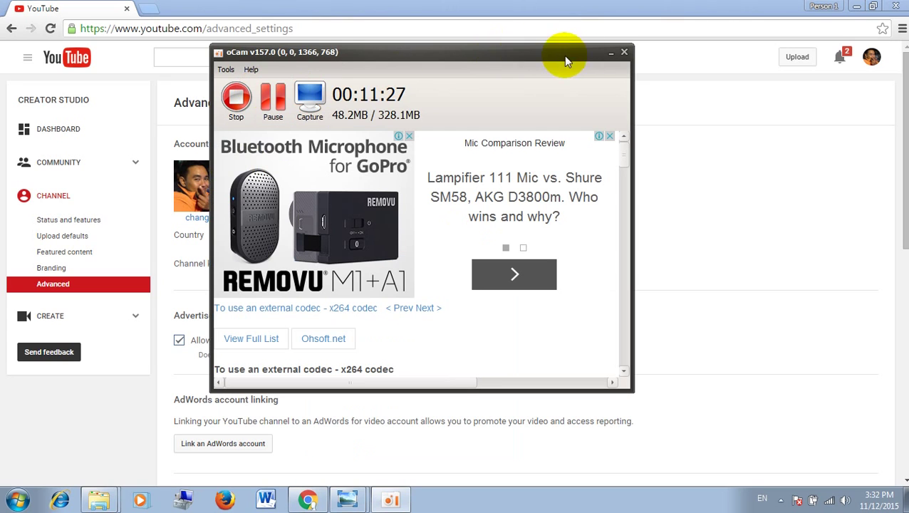
click(611, 52)
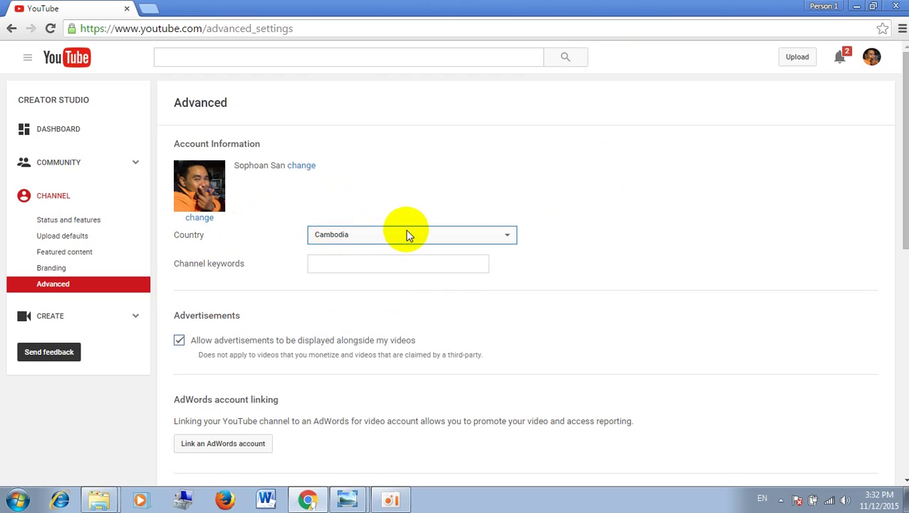
Select Singapore in the Country dropdown, then click into the empty Channel keywords box
click(504, 238)
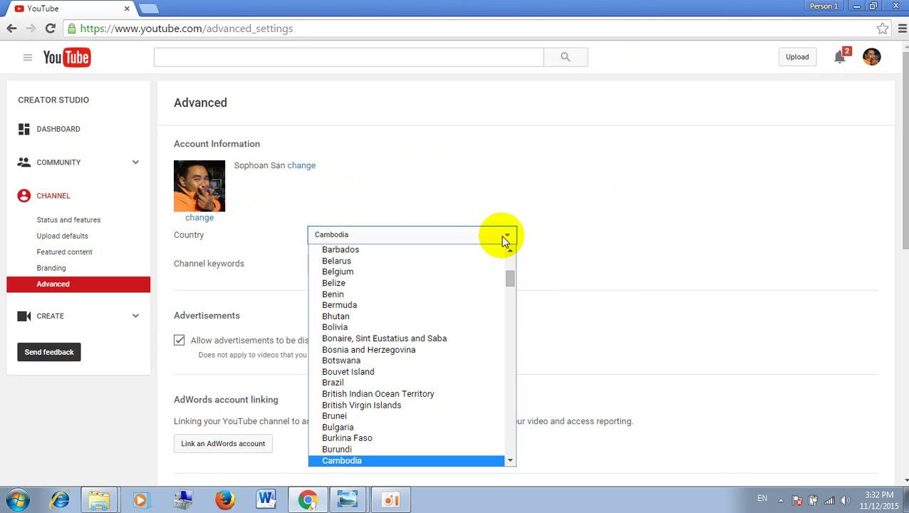
drag(511, 273, 512, 406)
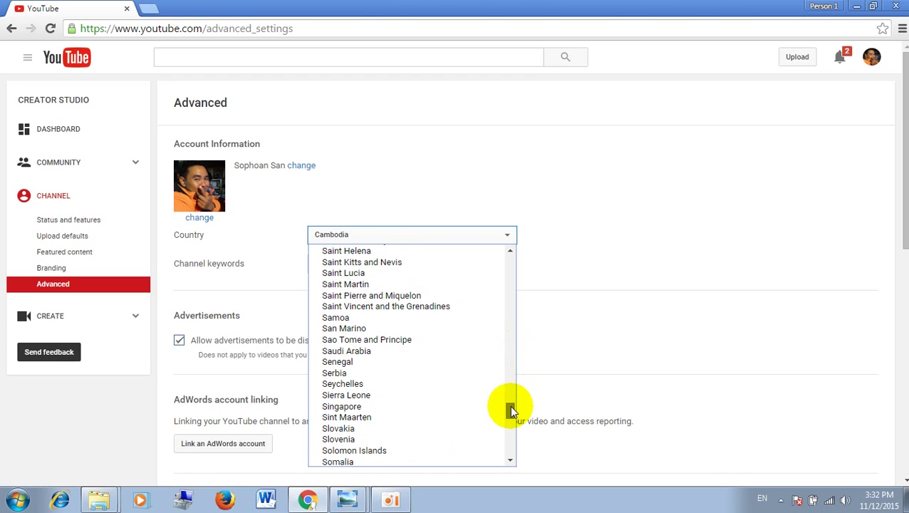
click(358, 410)
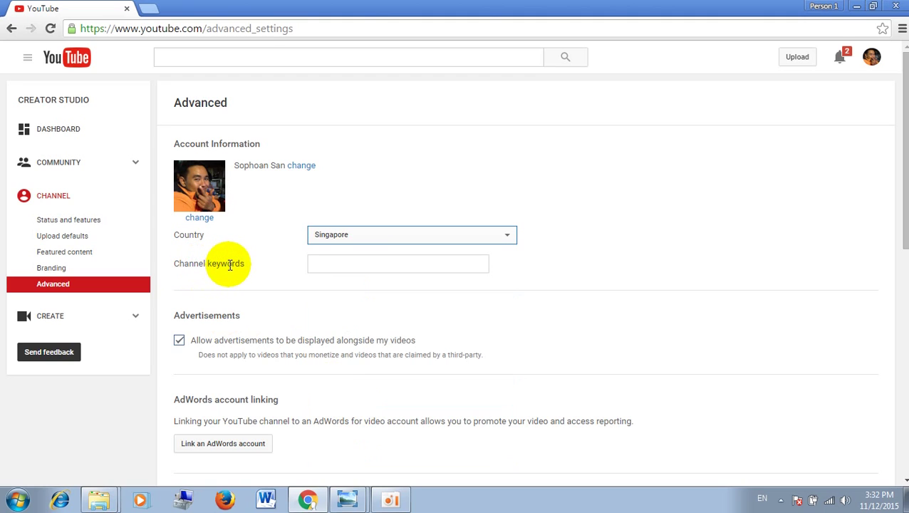
click(362, 264)
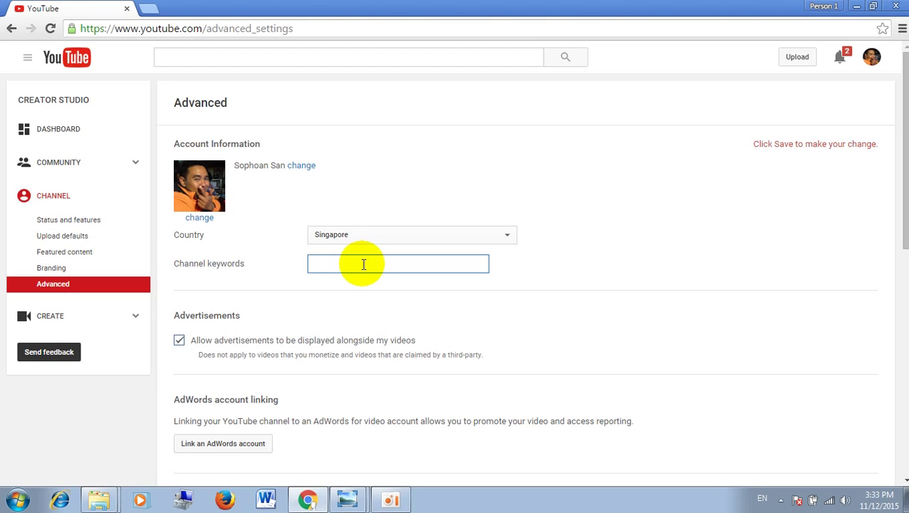
Enter 'Video Training' as the channel keywords, correcting the typo
text(Video Training)
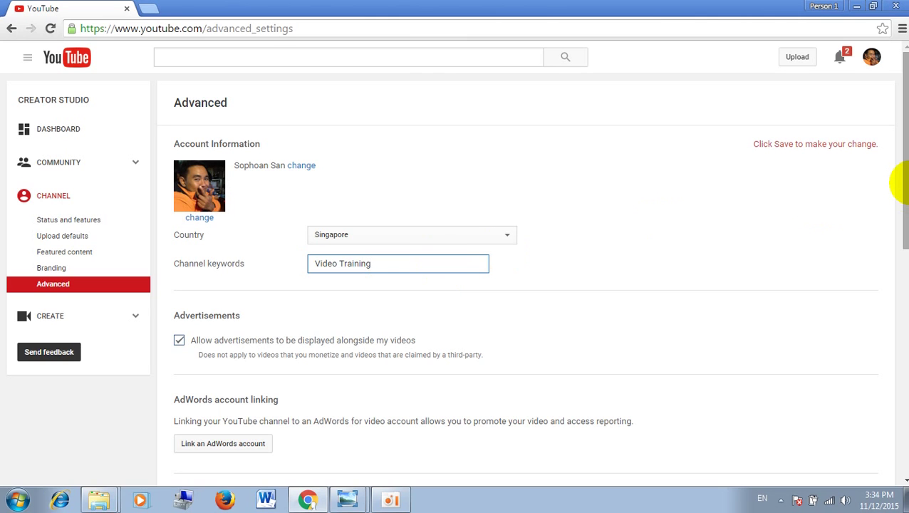
Save the Advanced settings with Country Singapore and keywords 'Video Training'
drag(903, 184, 901, 392)
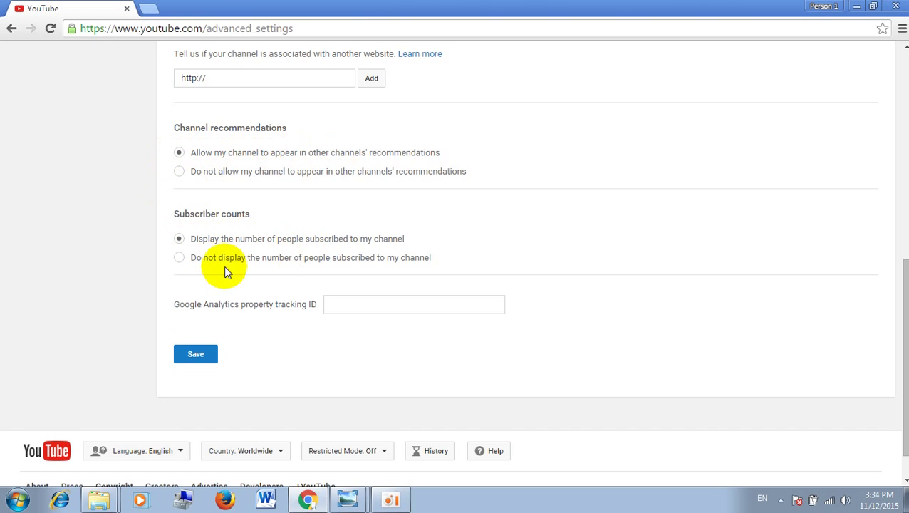
click(198, 356)
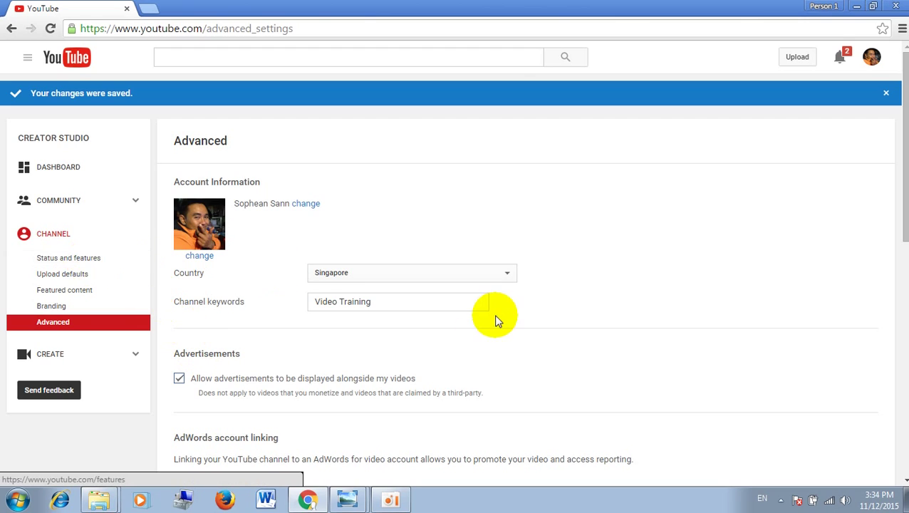
mouse_move(903, 218)
mouse_down()
mouse_move(903, 243)
mouse_move(894, 203)
mouse_up()
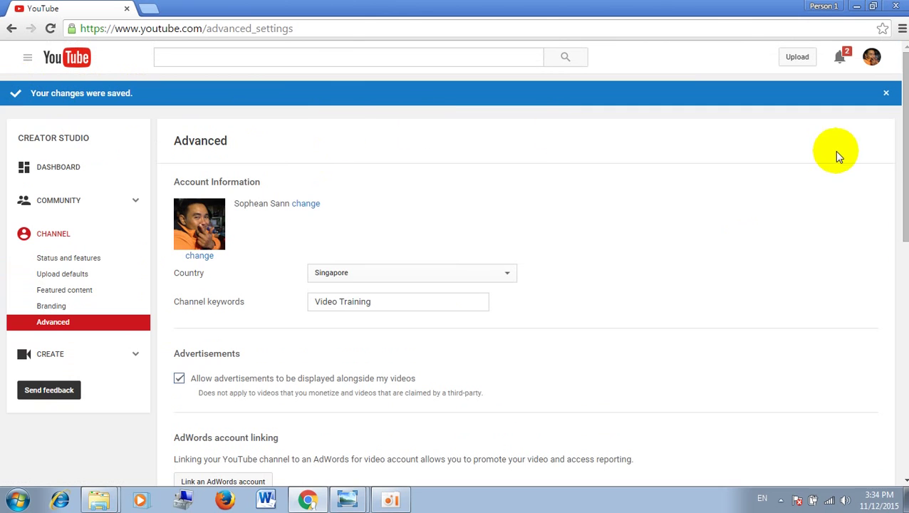
drag(903, 142, 902, 344)
scroll(902, 227, up, 6)
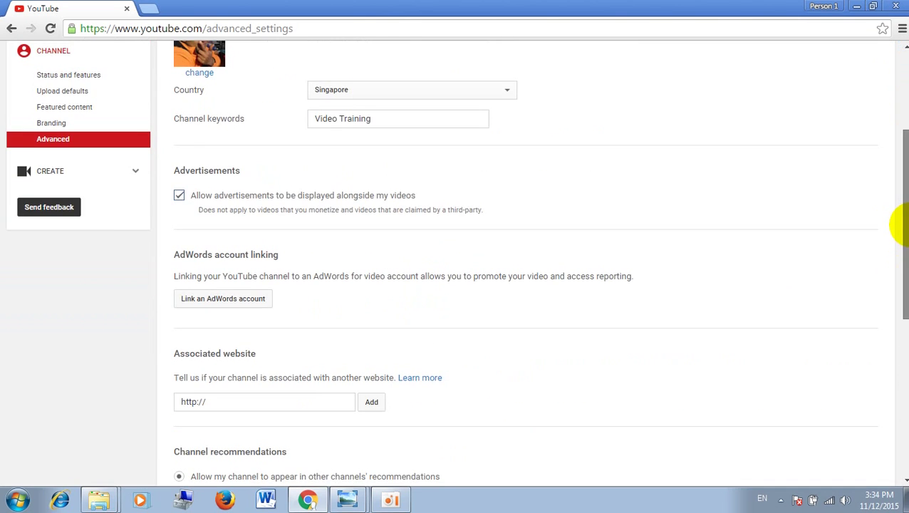
drag(902, 143, 900, 363)
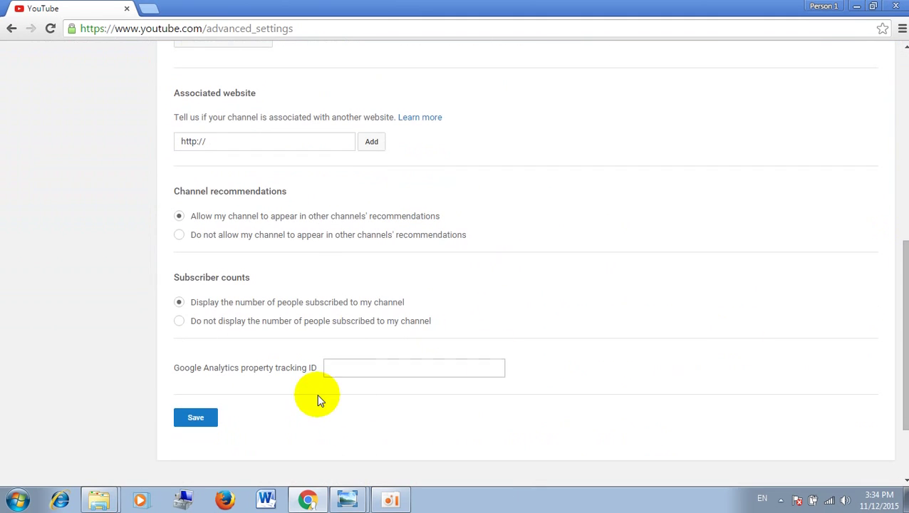
click(190, 418)
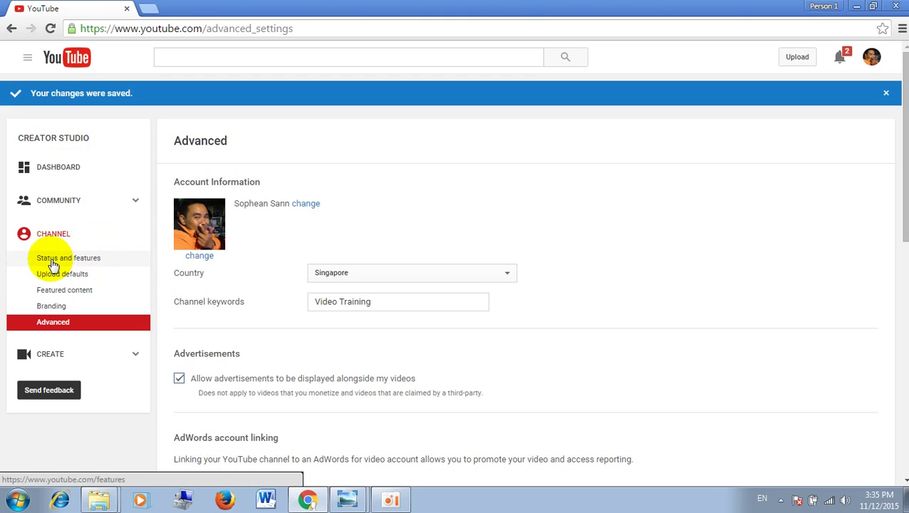
Go to Status and features and start enabling Monetization
click(92, 265)
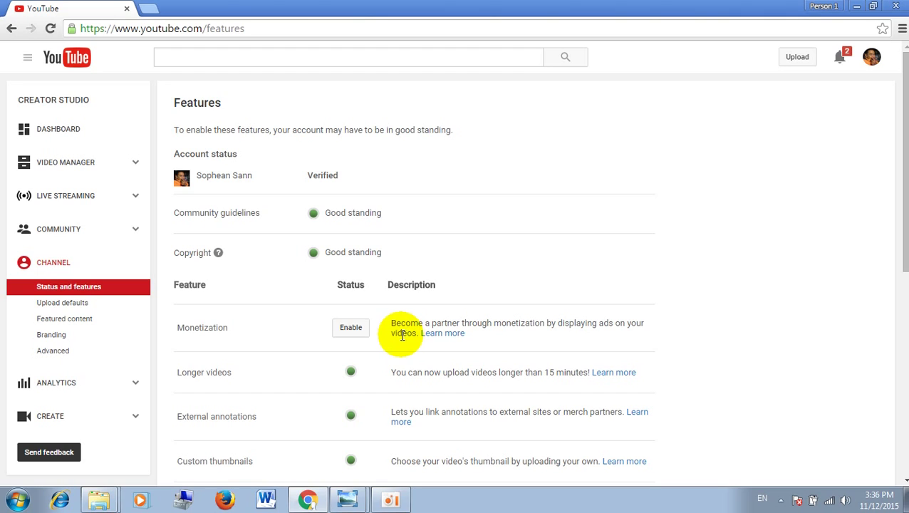
click(347, 331)
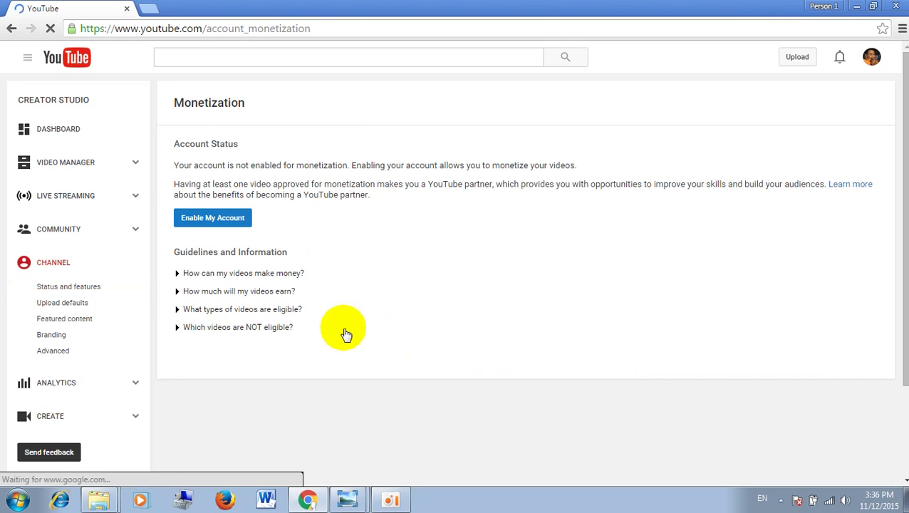
Choose Enable My Account to bring up the Partner Program terms
click(221, 219)
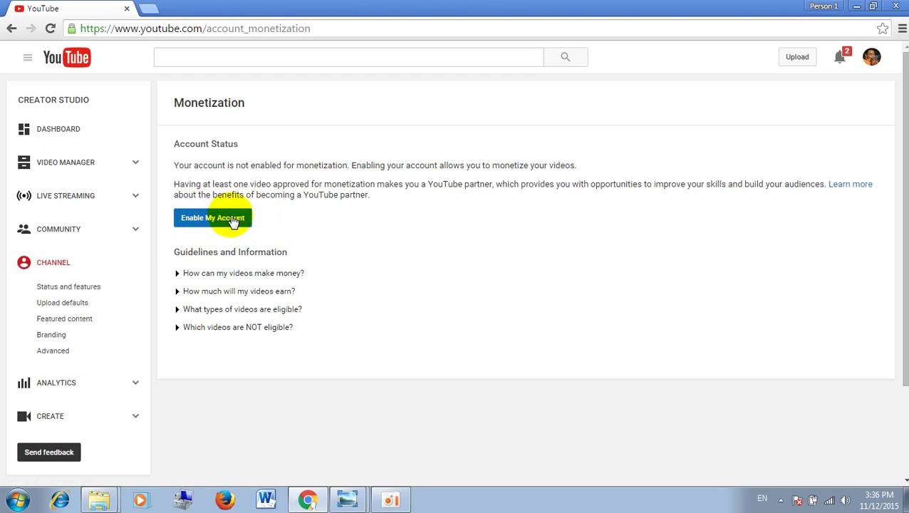
click(196, 220)
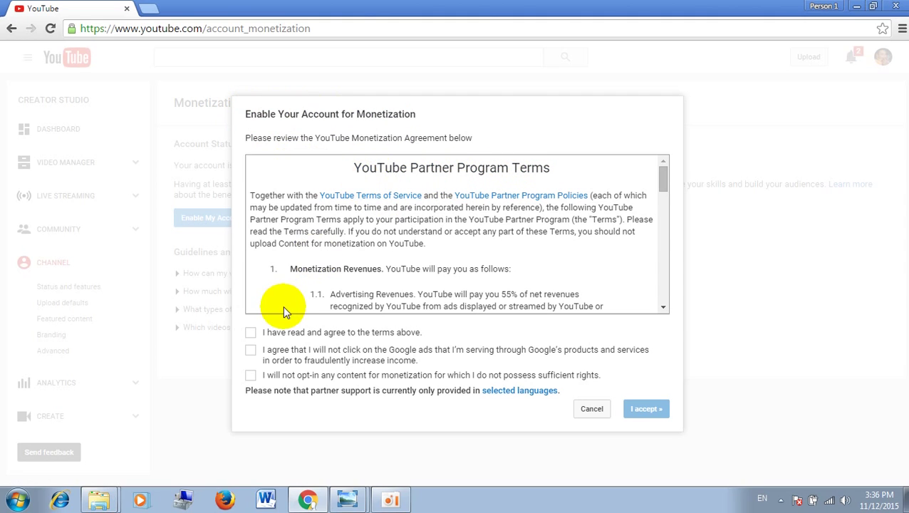
Tick the Partner terms, no-ad-clicking and content-rights boxes, then accept
click(251, 333)
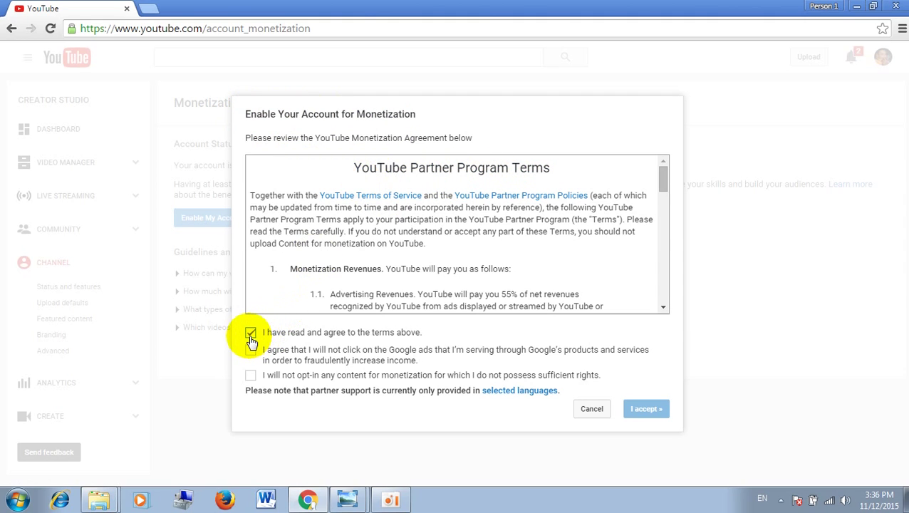
click(251, 349)
click(251, 375)
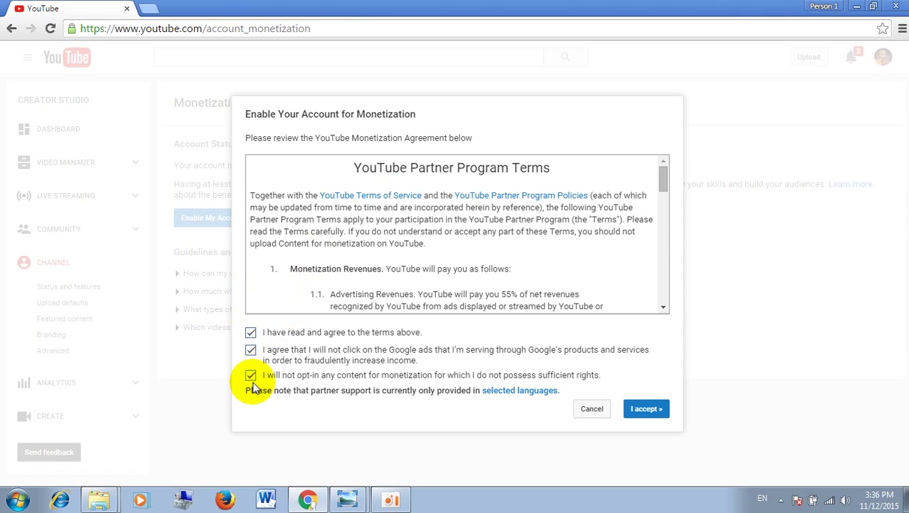
click(641, 411)
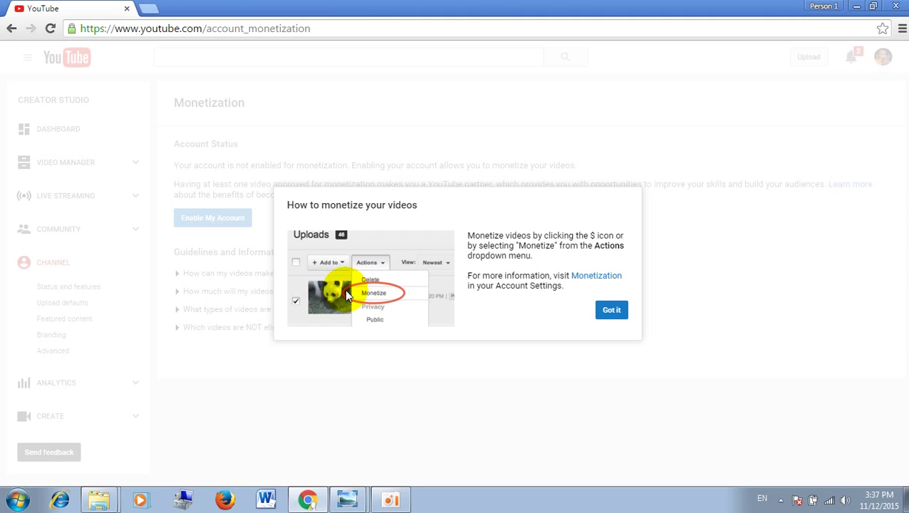
Dismiss the monetization tips and show the 'Make Money Youtube Lesson' slide in Photo Viewer
click(612, 311)
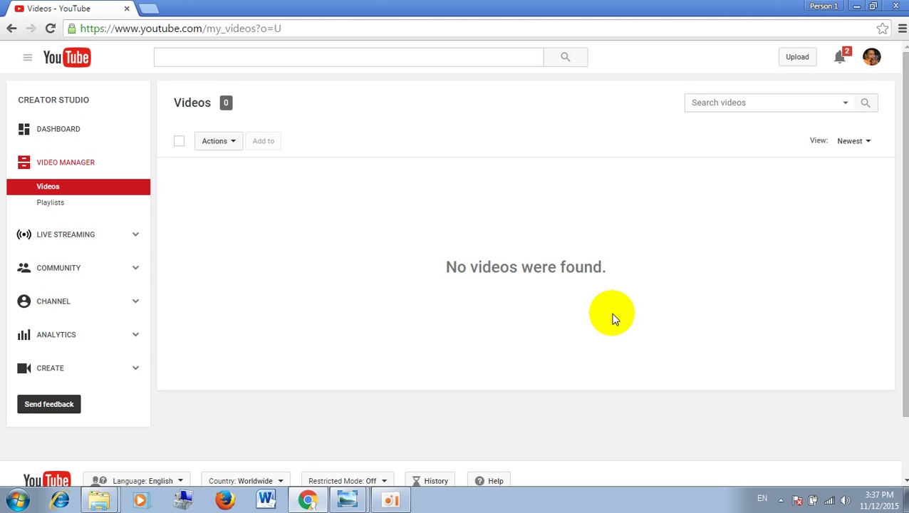
mouse_move(346, 495)
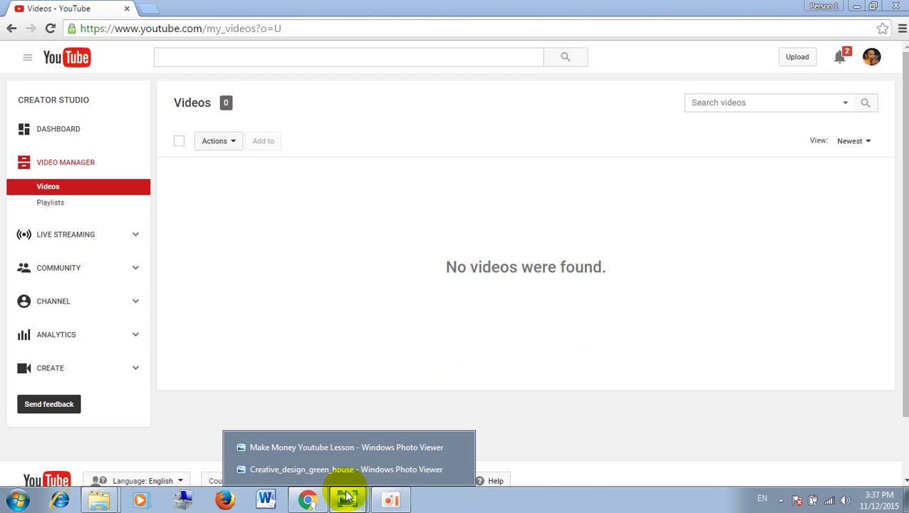
click(335, 447)
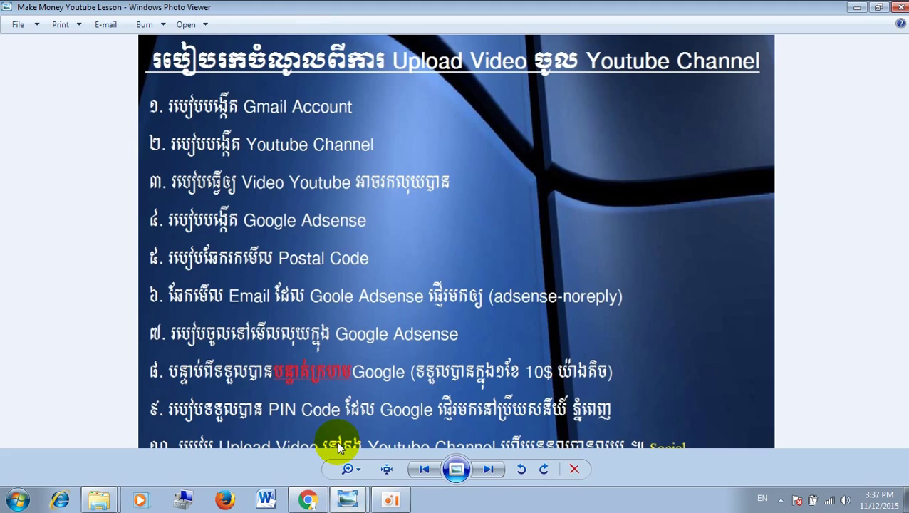